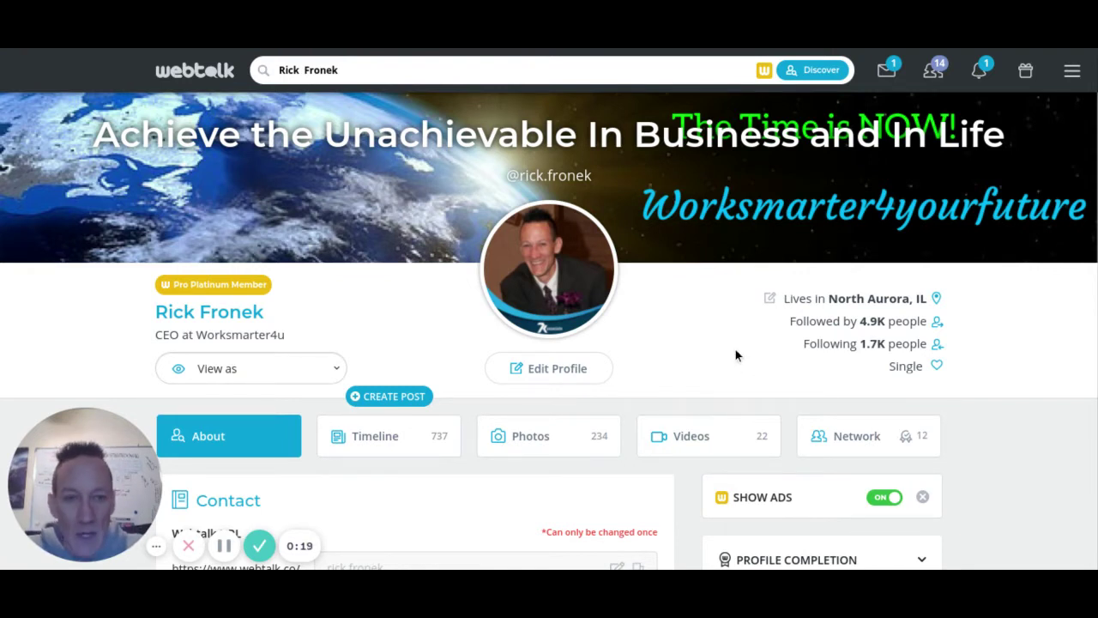
scroll(735, 350, down, 1)
scroll(733, 357, down, 1)
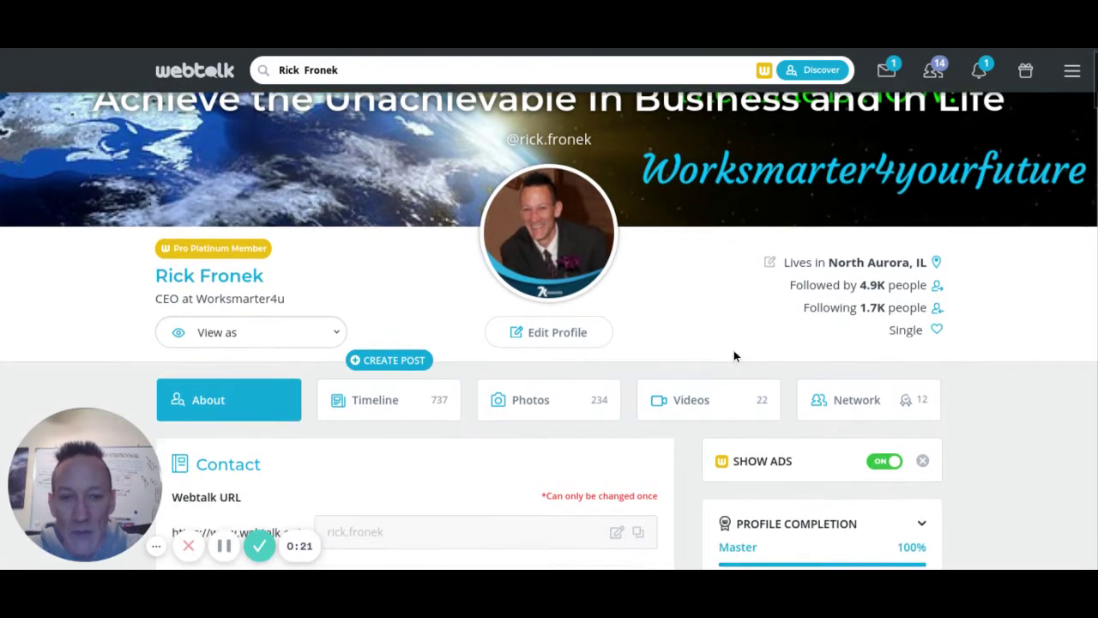
scroll(730, 350, up, 1)
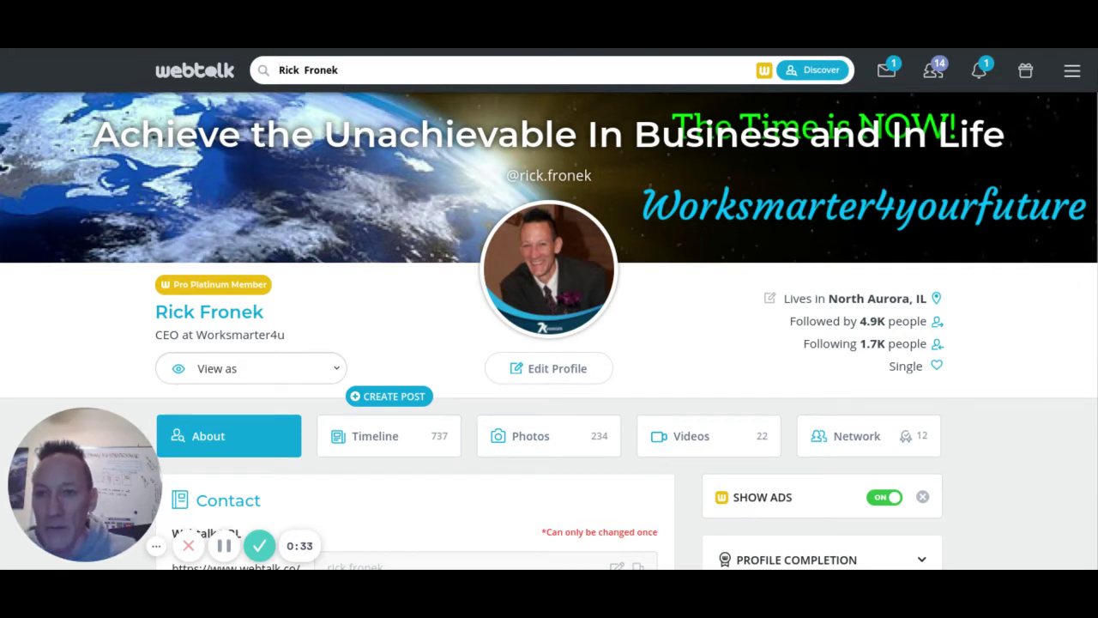
Step: Search the site for the new member by first name and open their profile
triple_click(409, 59)
text(OVerlf)
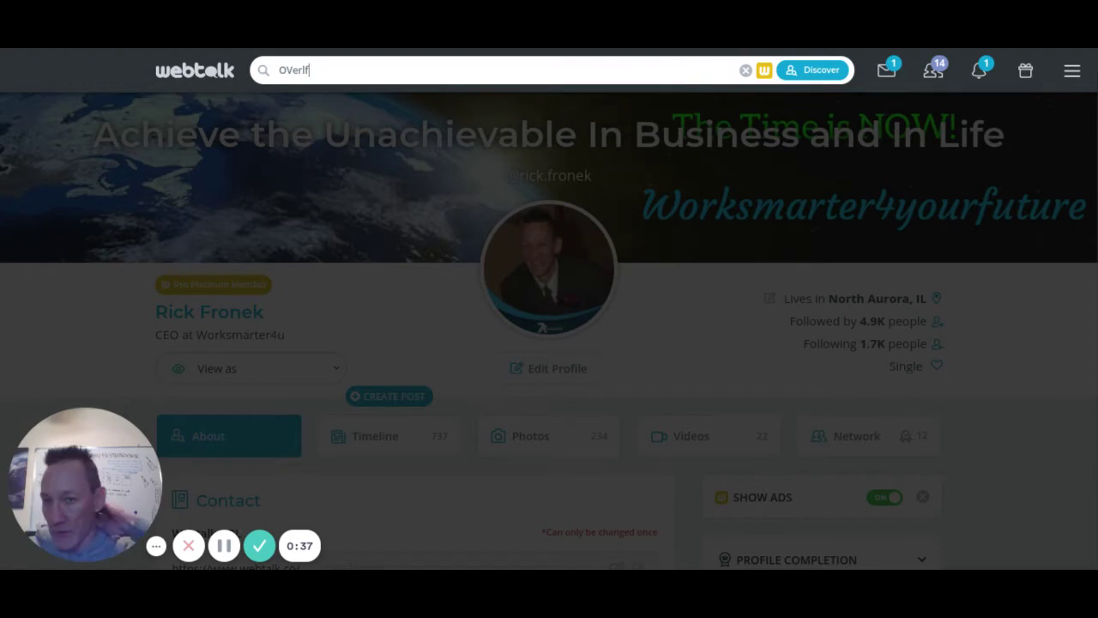
key(ctrl+a)
text(ov)
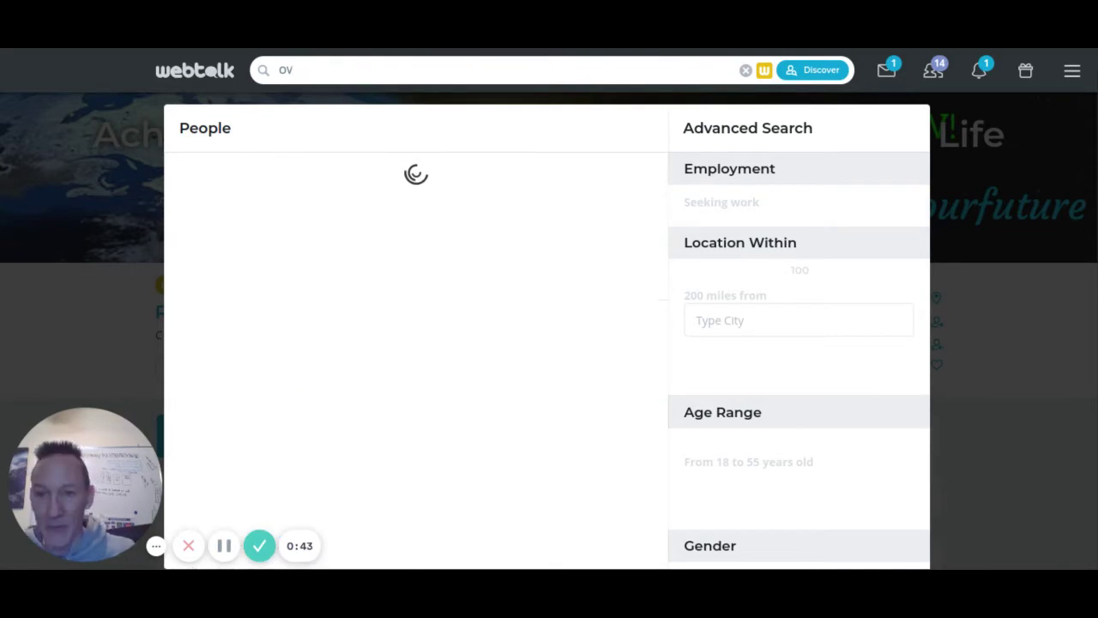
key(BackSpace)
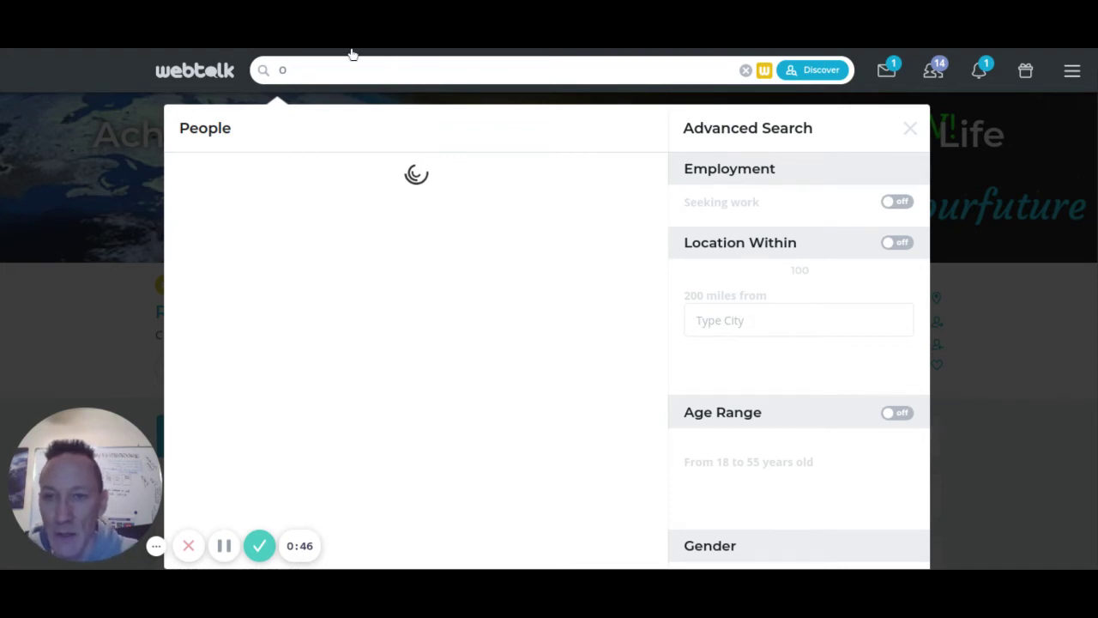
text(verflowing)
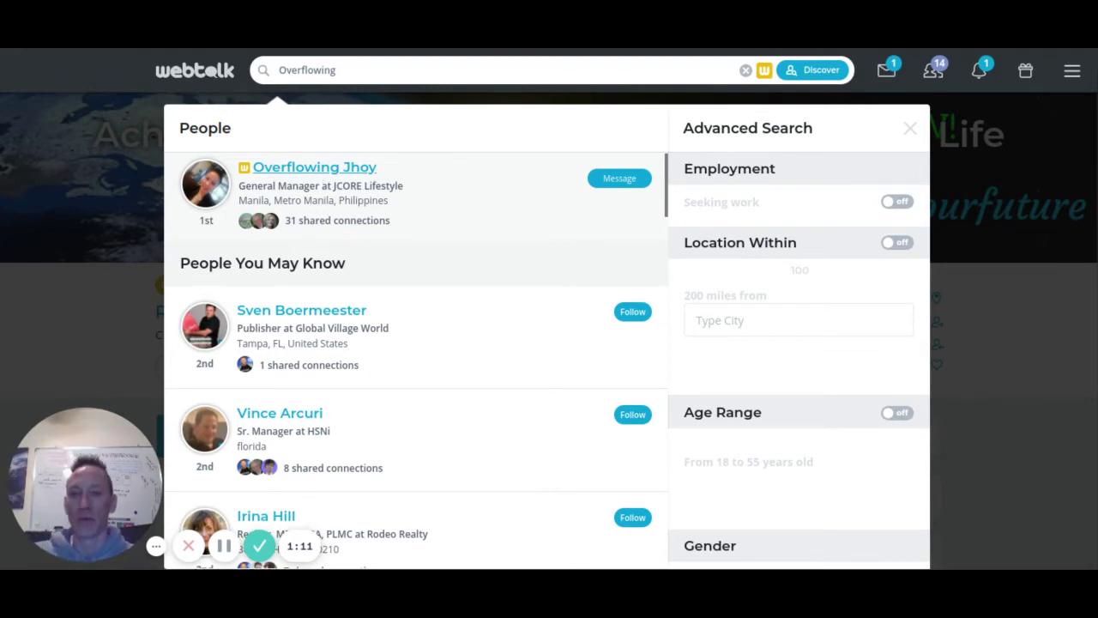
key(Escape)
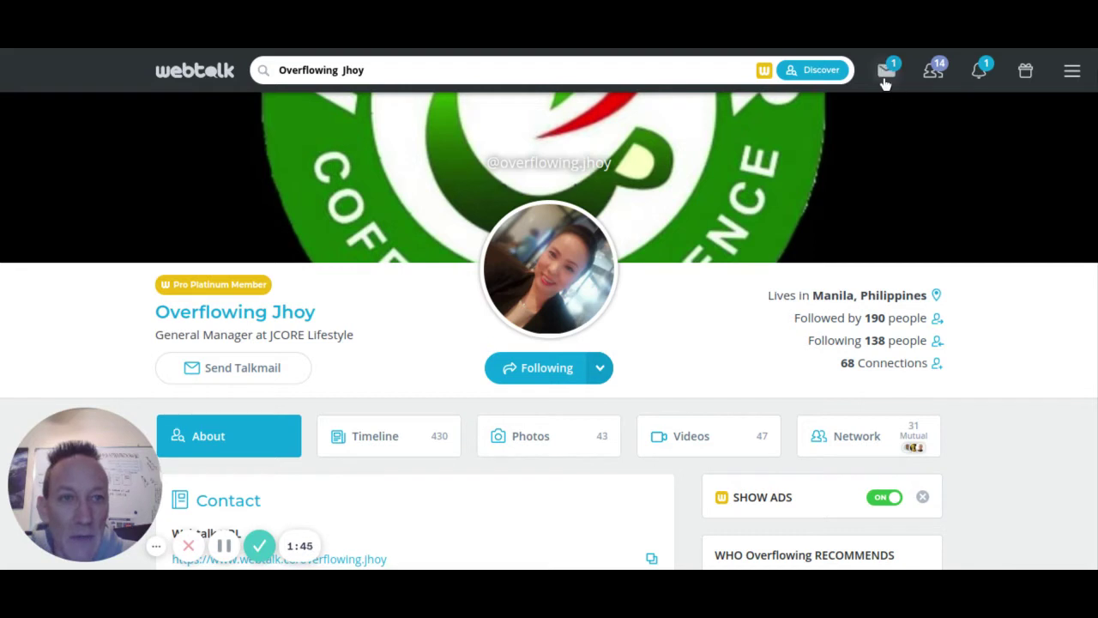
Step: Start a new post on the home newsfeed and enter the new member's Webtalk profile URL in it
click(194, 77)
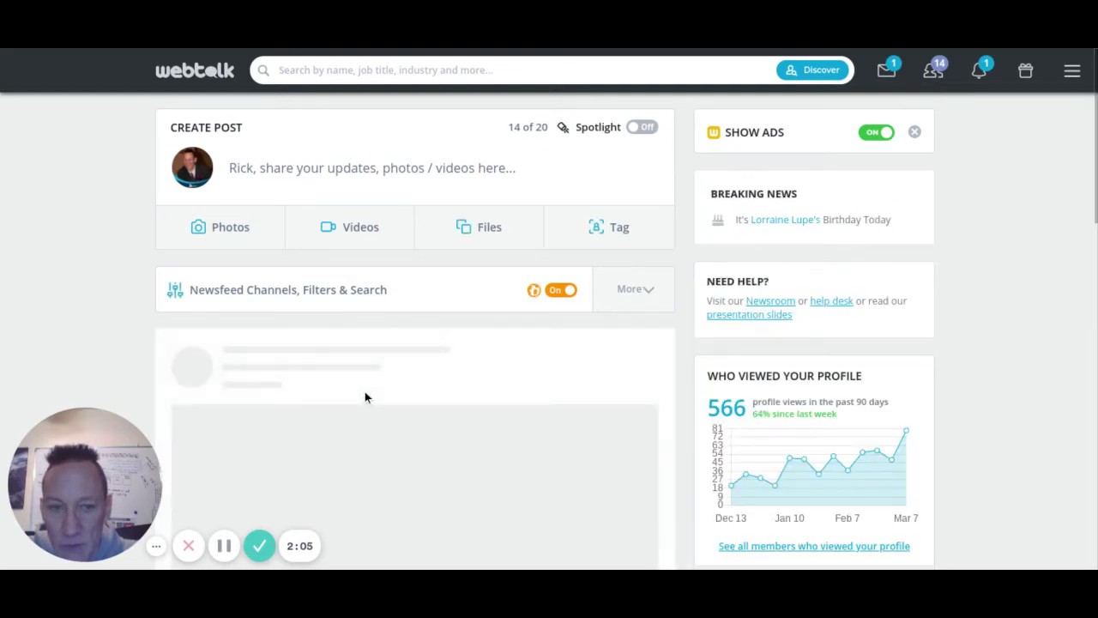
click(251, 176)
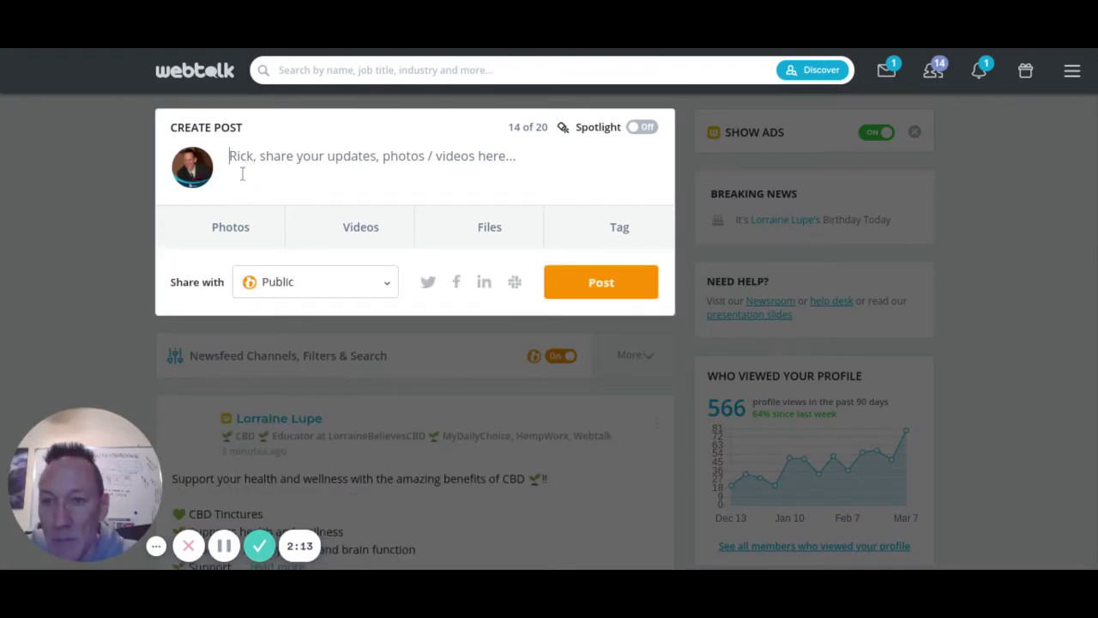
text(https://www.webtalk.co/overflowing.jhoy)
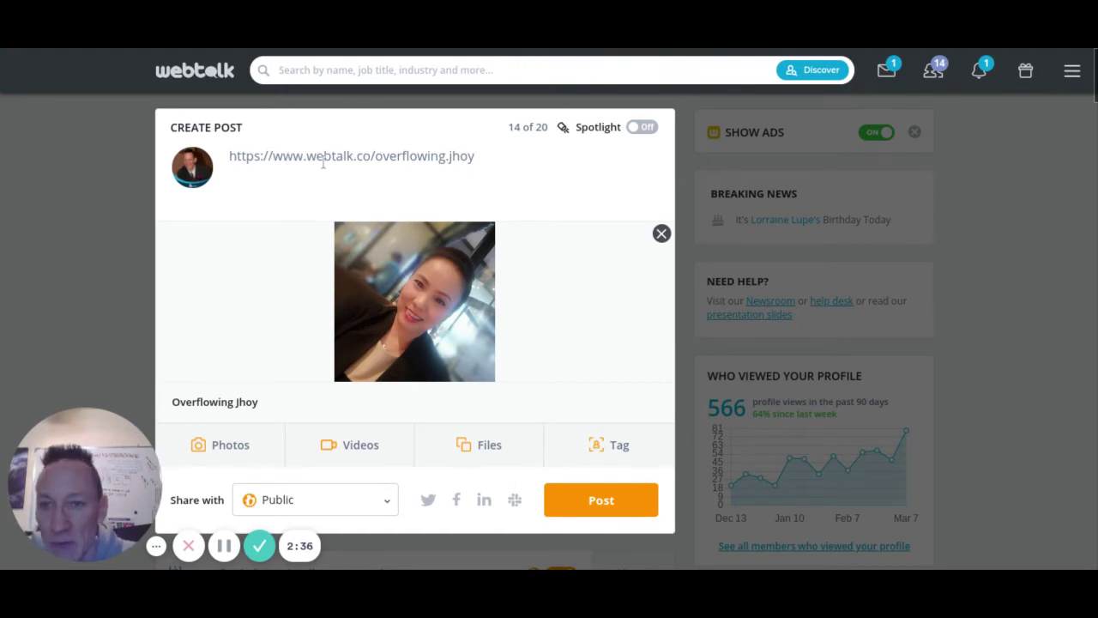
drag(273, 156, 467, 161)
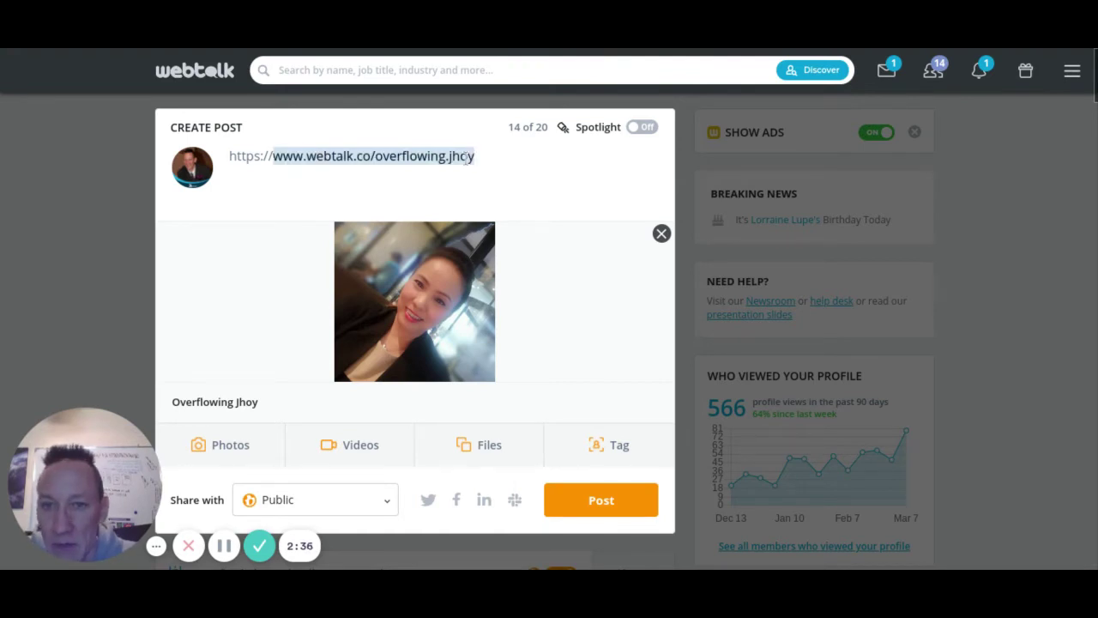
click(377, 194)
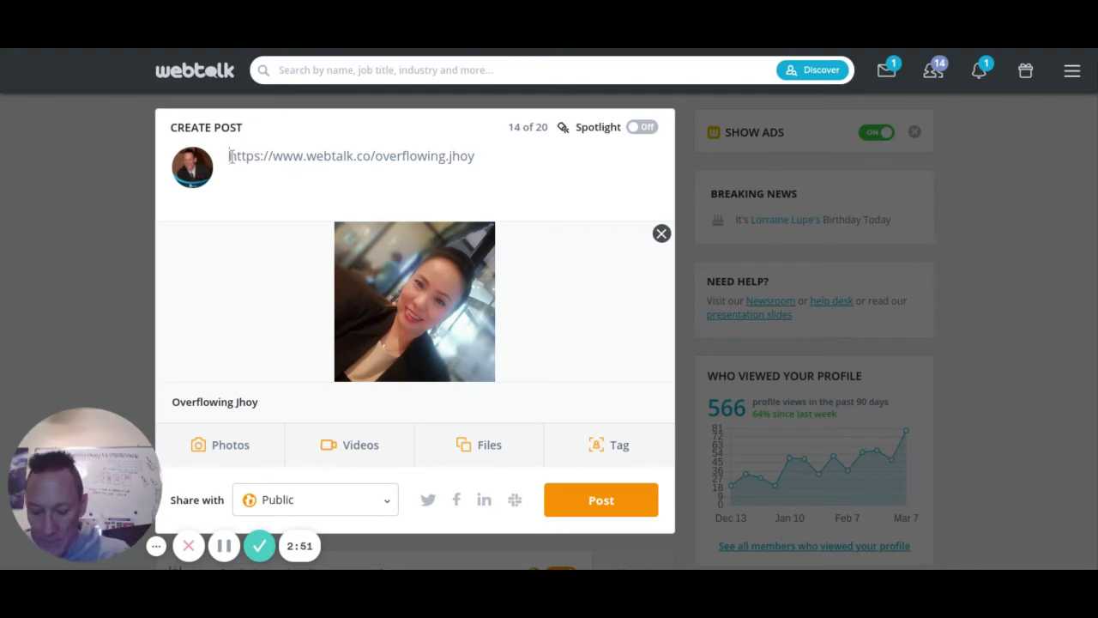
Step: Add the line "Please give a warm welcome to our newest member" above the profile link in the post
key(Home)
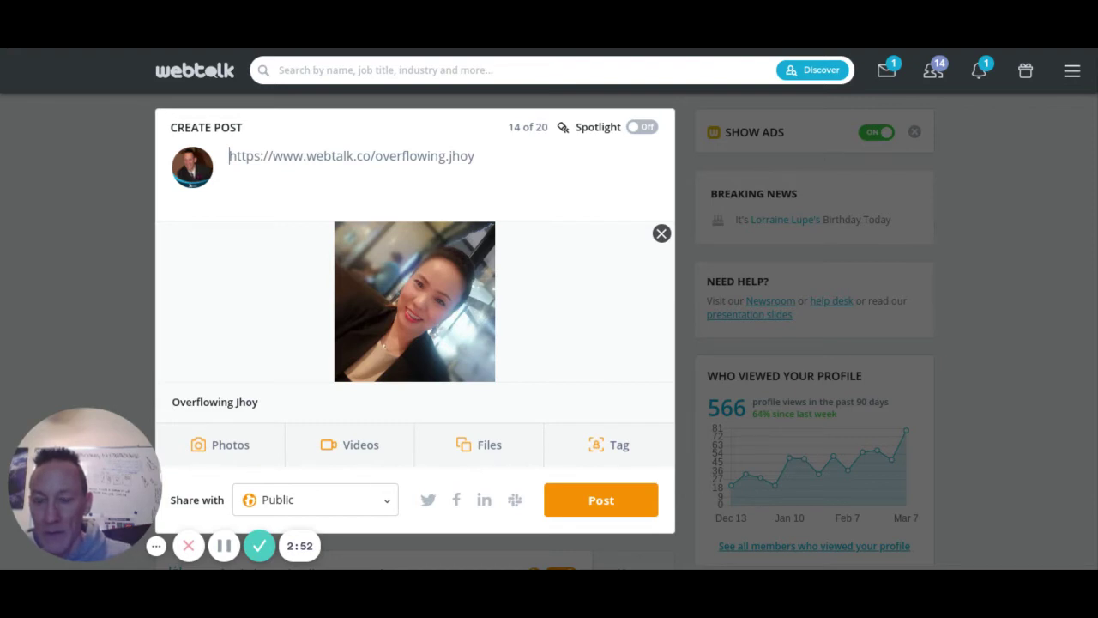
text(Please give a warm welcome to our newest member)
key(Return)
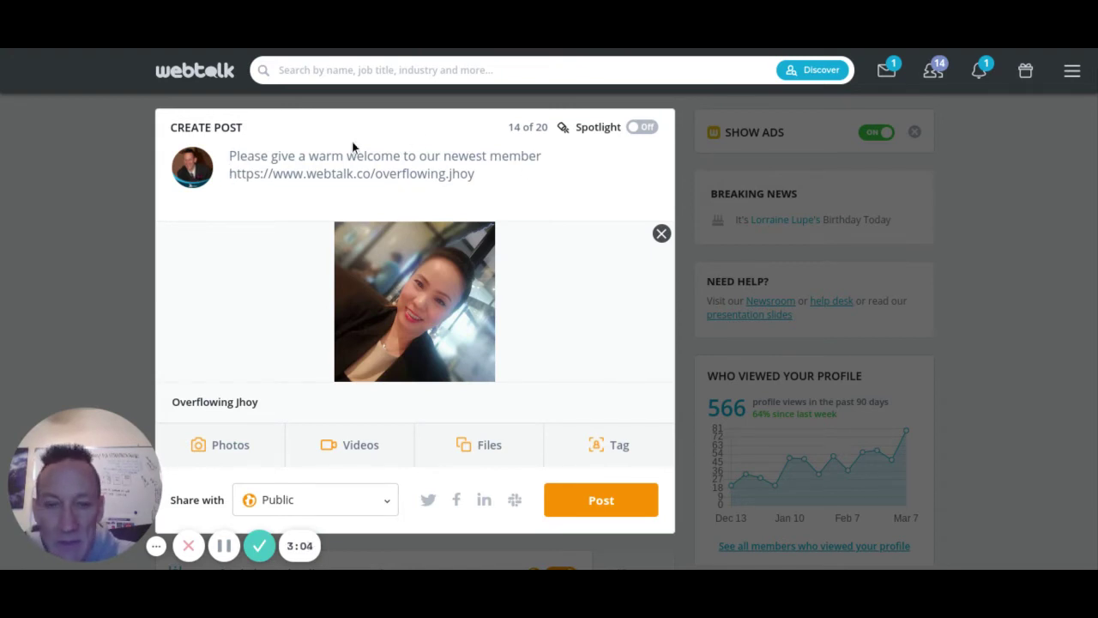
Step: Add the hashtags "#webtalkwelcome #webtalknewmember" below the profile link, separated from it by a blank line
click(481, 173)
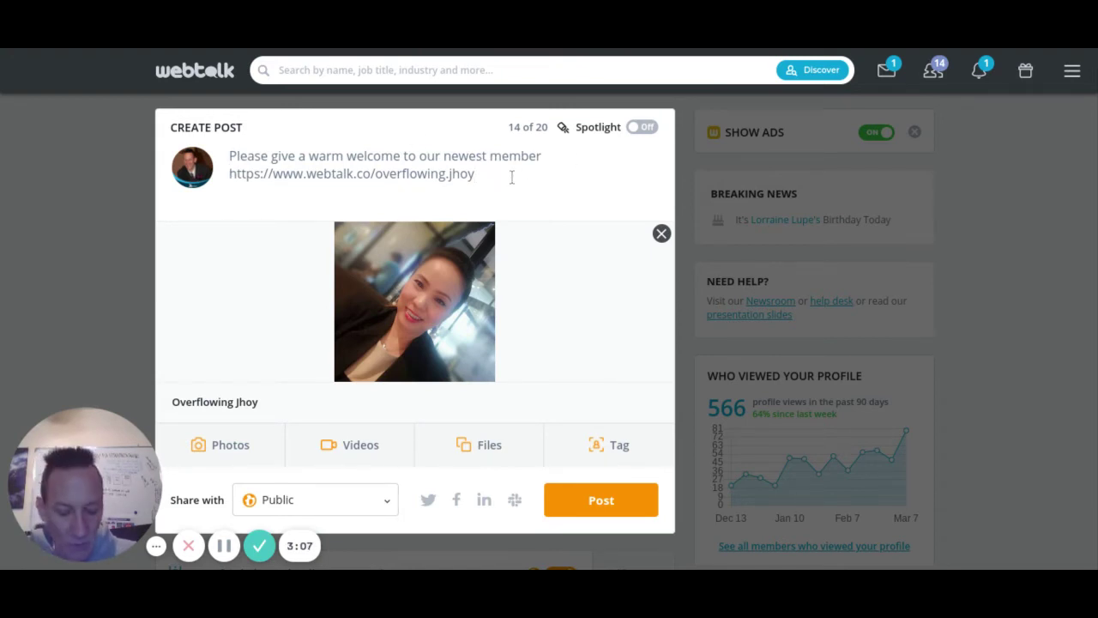
key(Return)
key(Return)
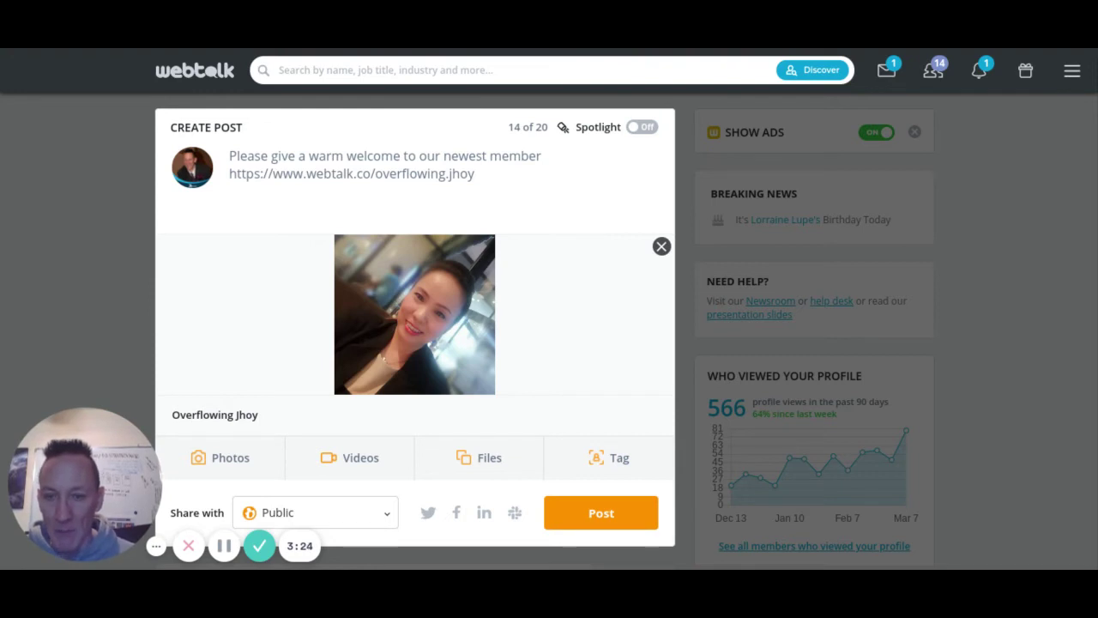
text(#)
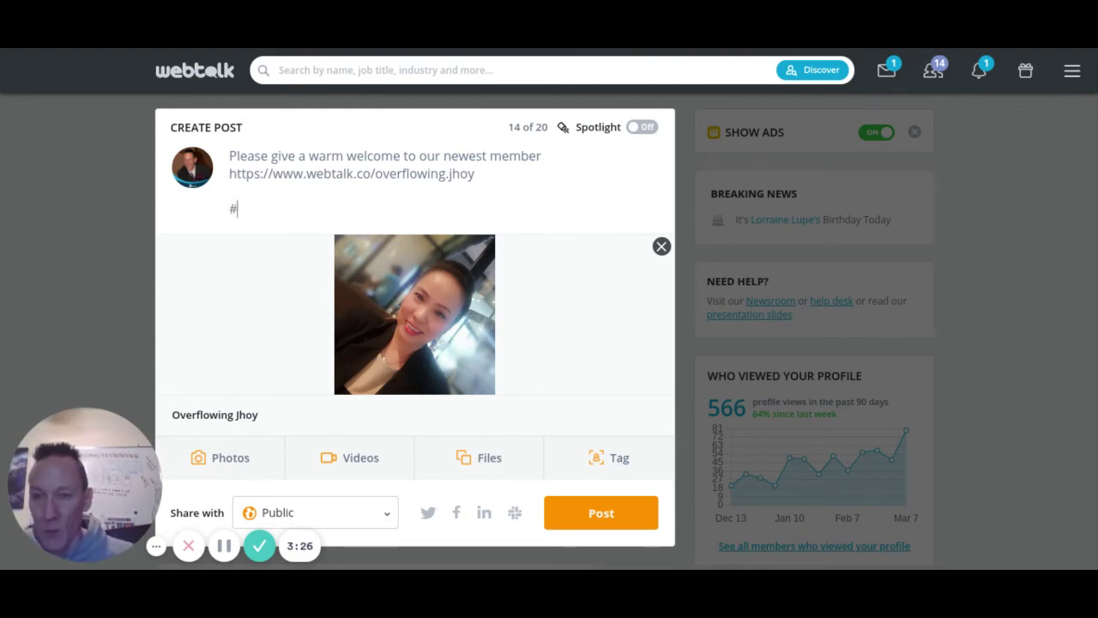
text(webt)
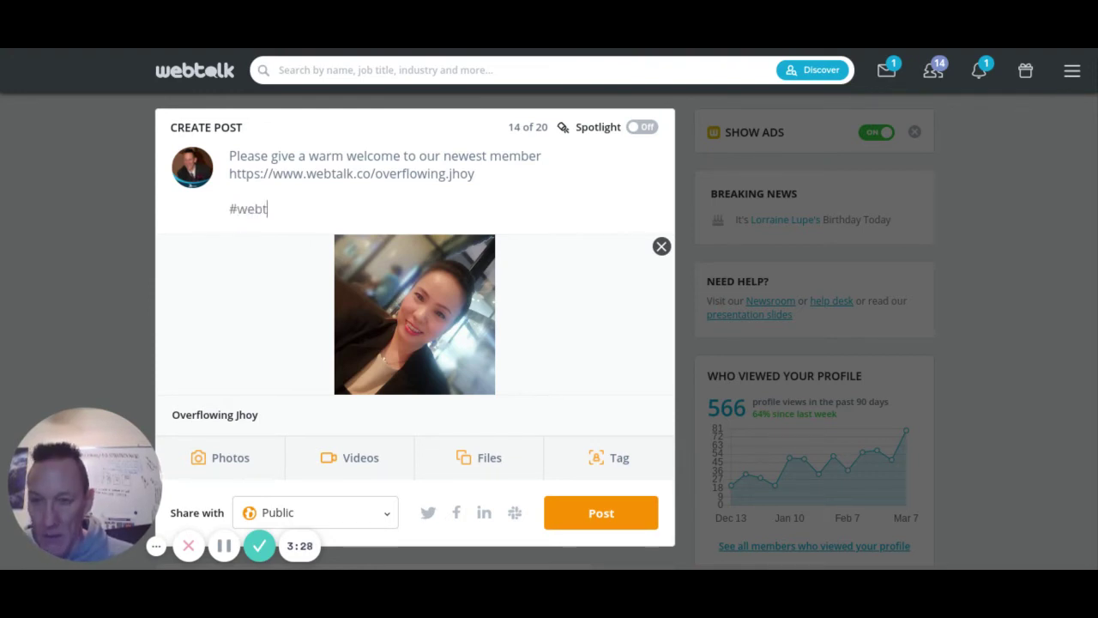
text(alkw)
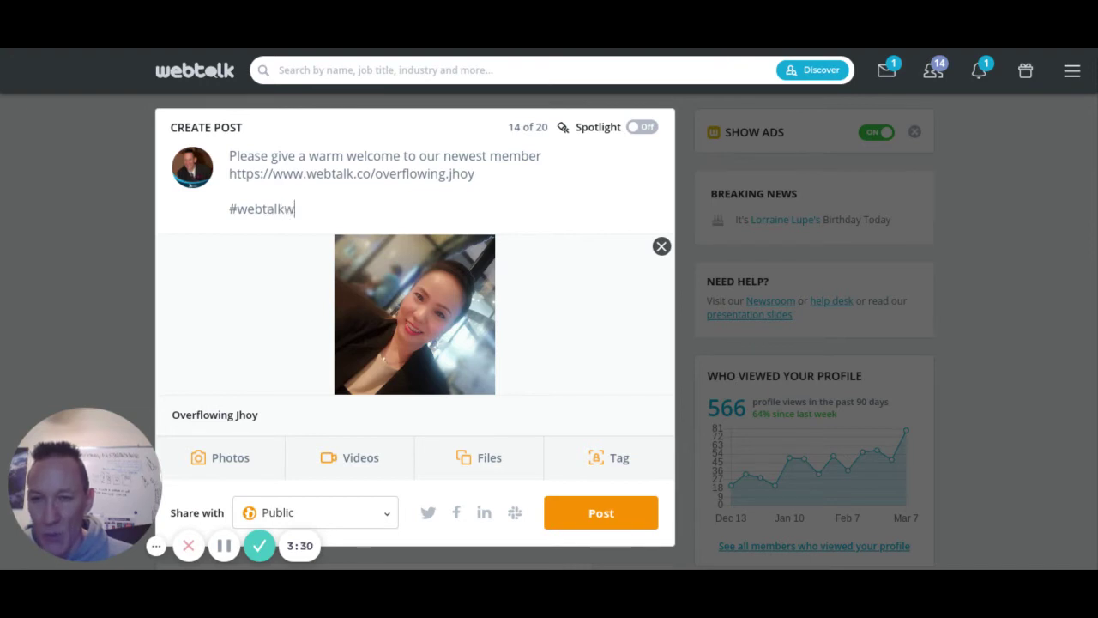
text(elcome)
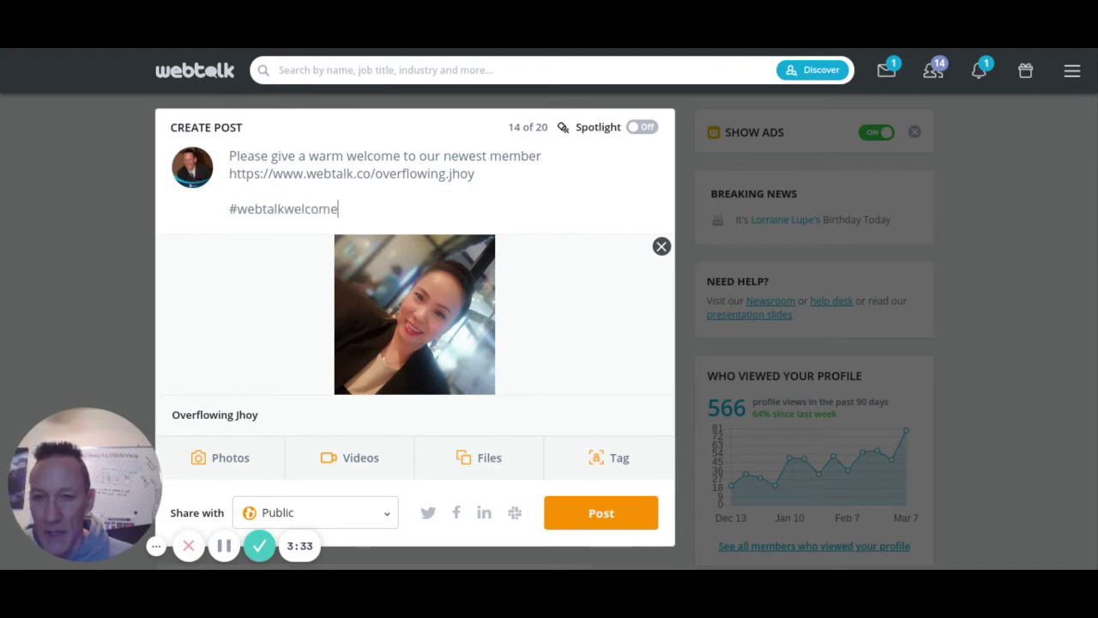
text( #webtalkn)
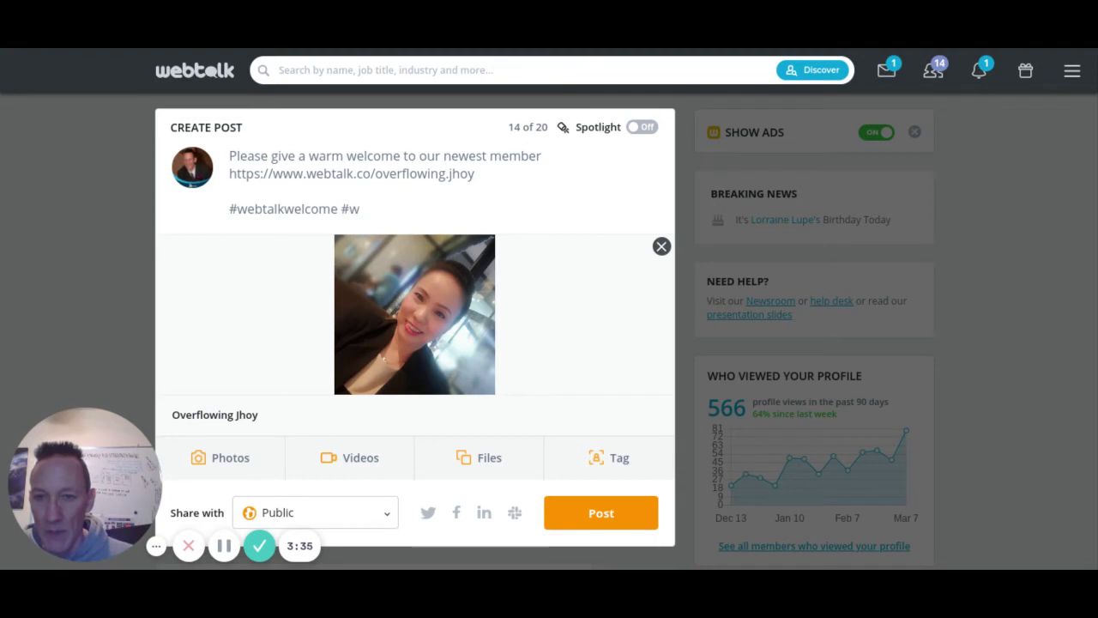
text(we)
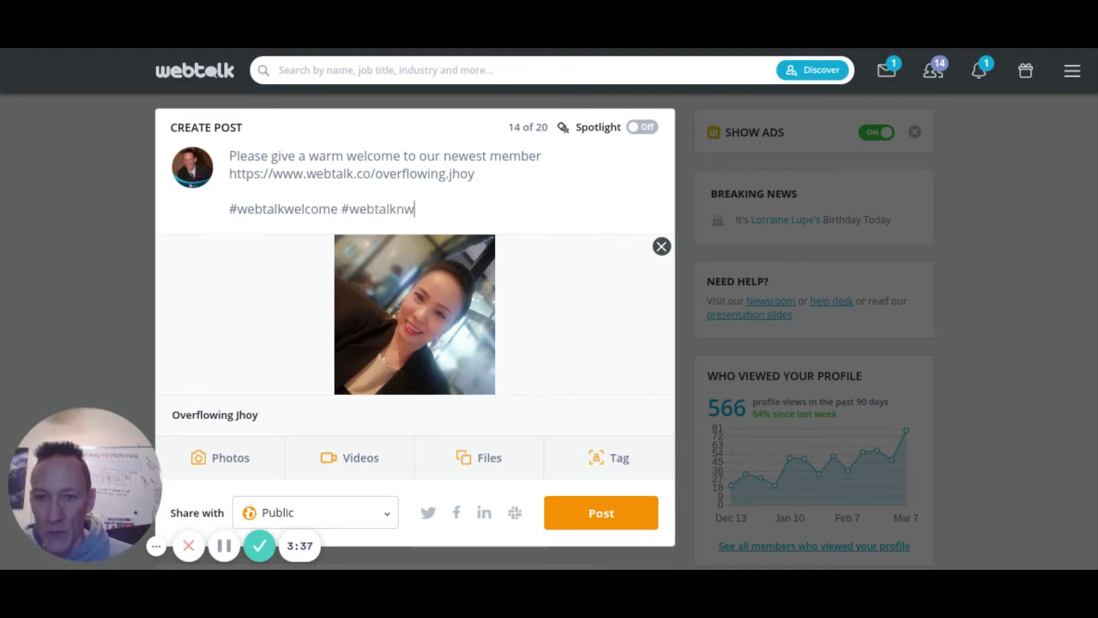
key(BackSpace)
key(BackSpace)
key(BackSpace)
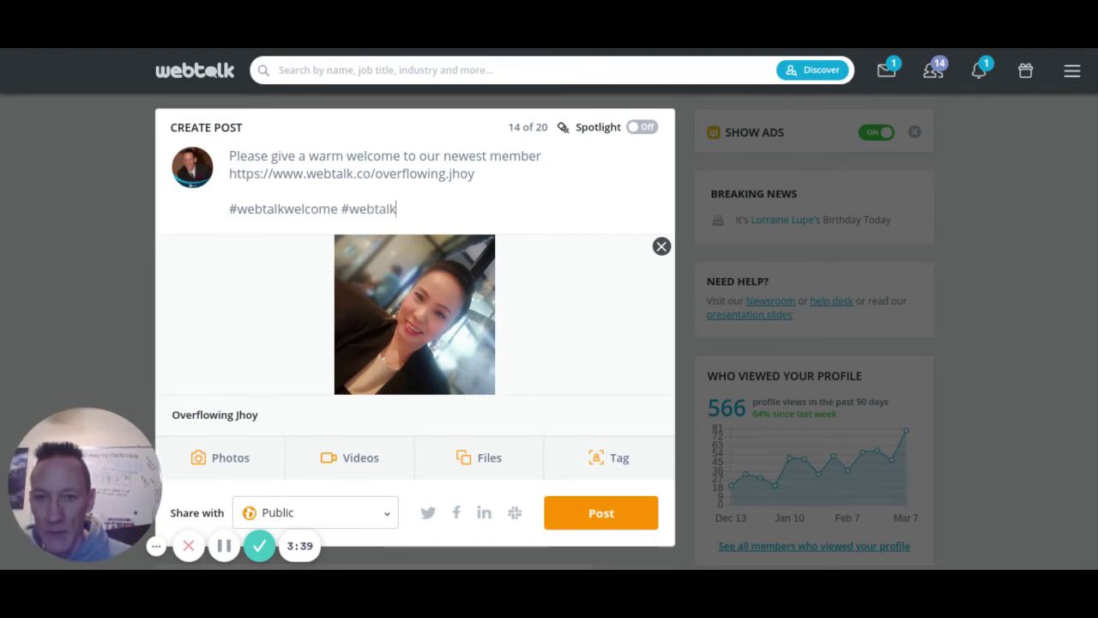
text(newmember)
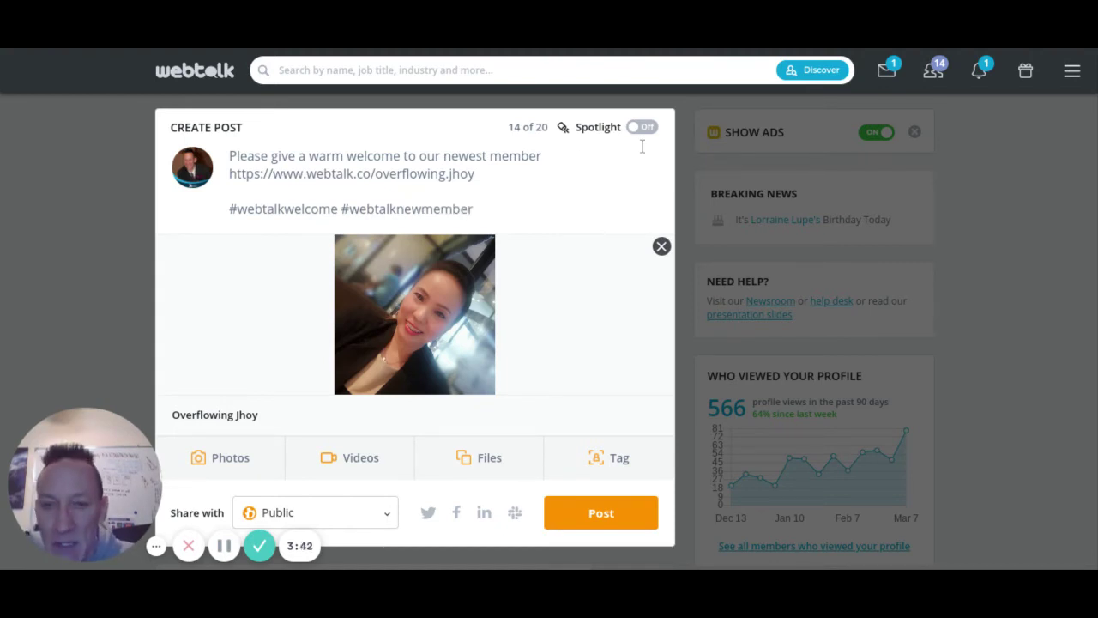
Step: Enable Allow Public Comments in the draft post's sharing options and check that setting
scroll(528, 163, down, 1)
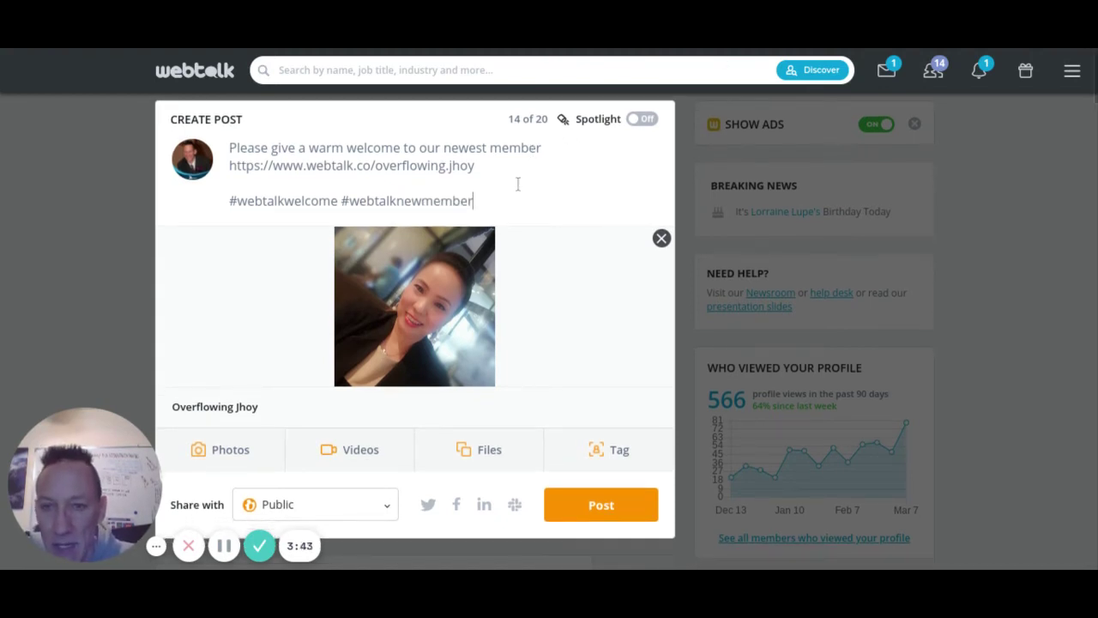
scroll(522, 182, down, 1)
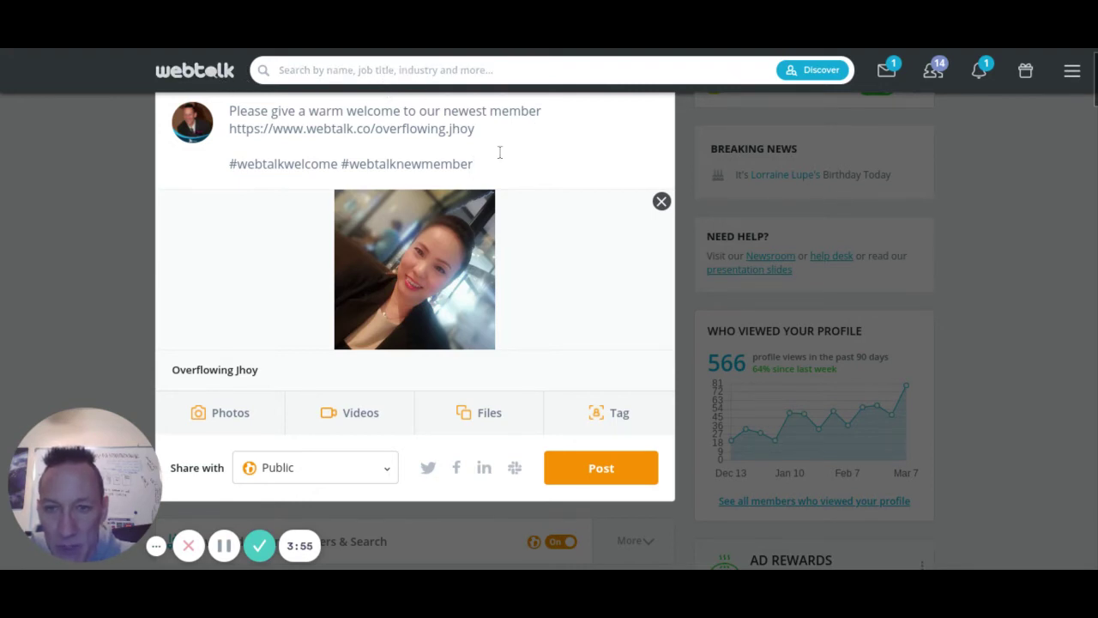
scroll(502, 144, down, 1)
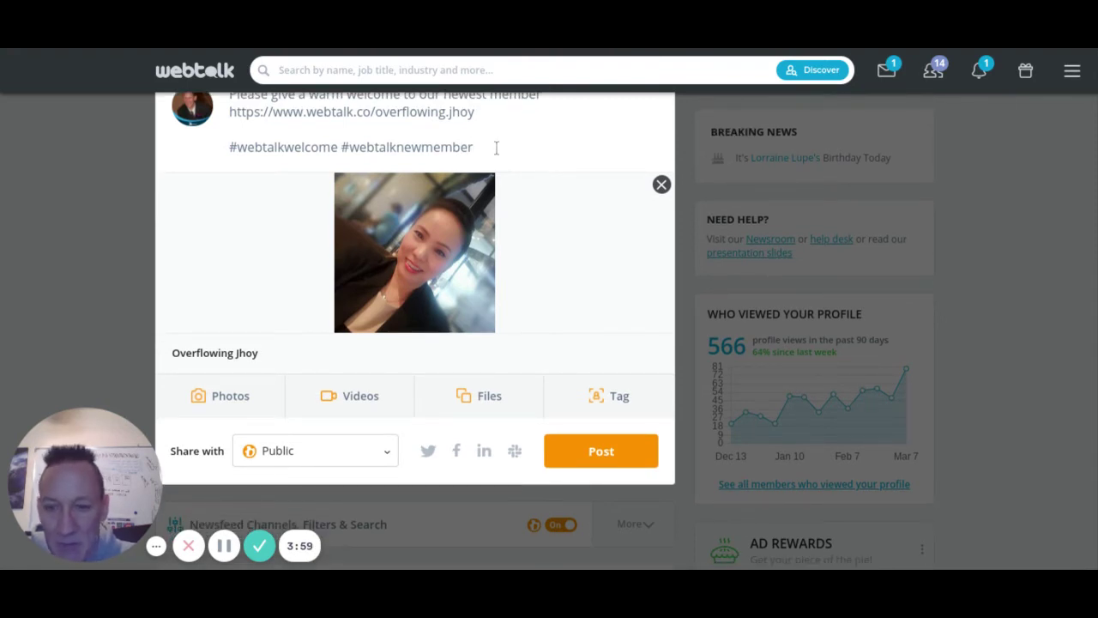
scroll(493, 146, up, 3)
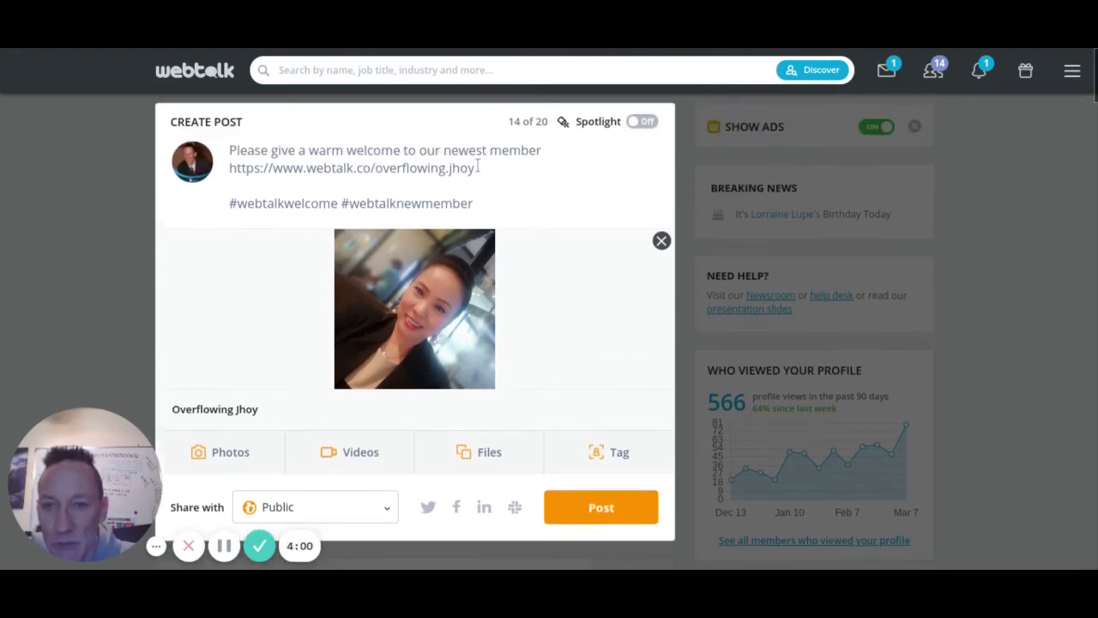
scroll(404, 204, down, 3)
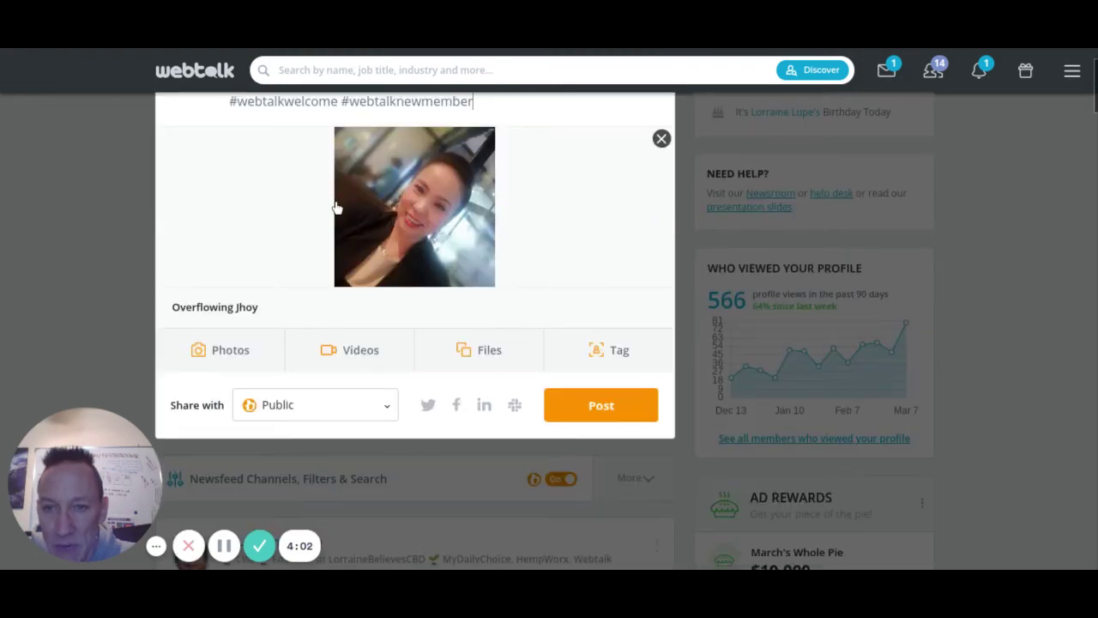
scroll(337, 207, down, 1)
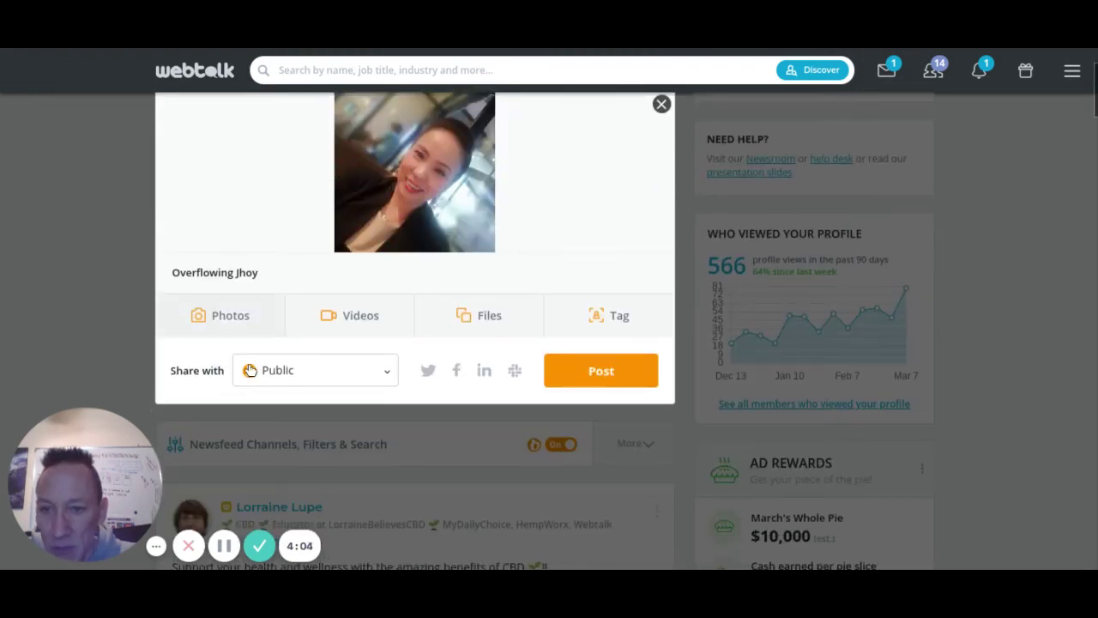
click(388, 378)
click(387, 375)
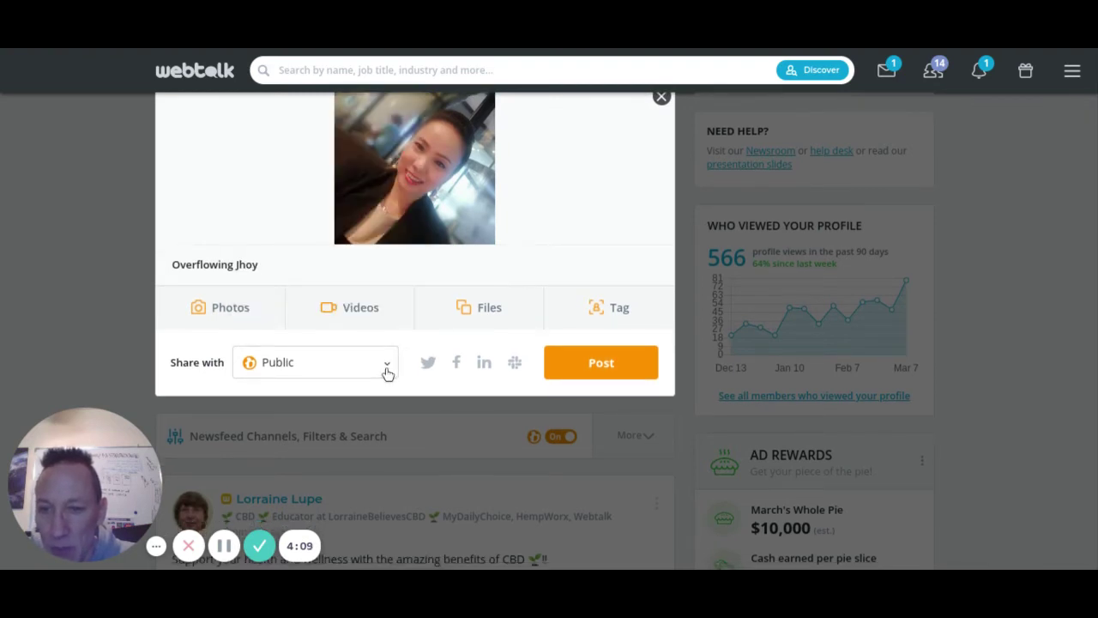
click(387, 374)
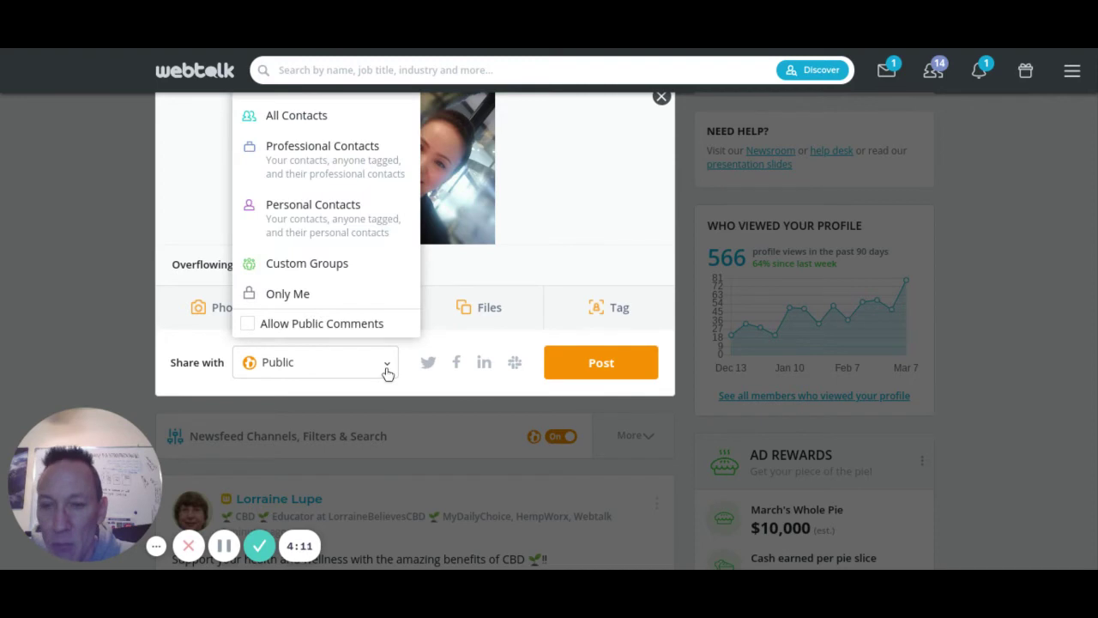
click(253, 334)
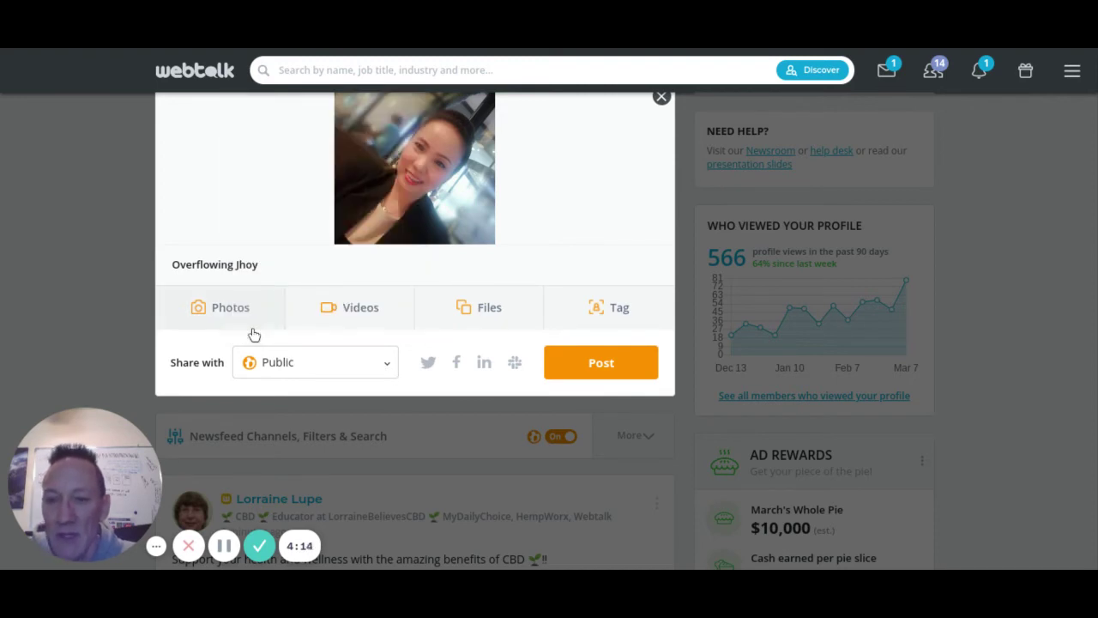
click(389, 358)
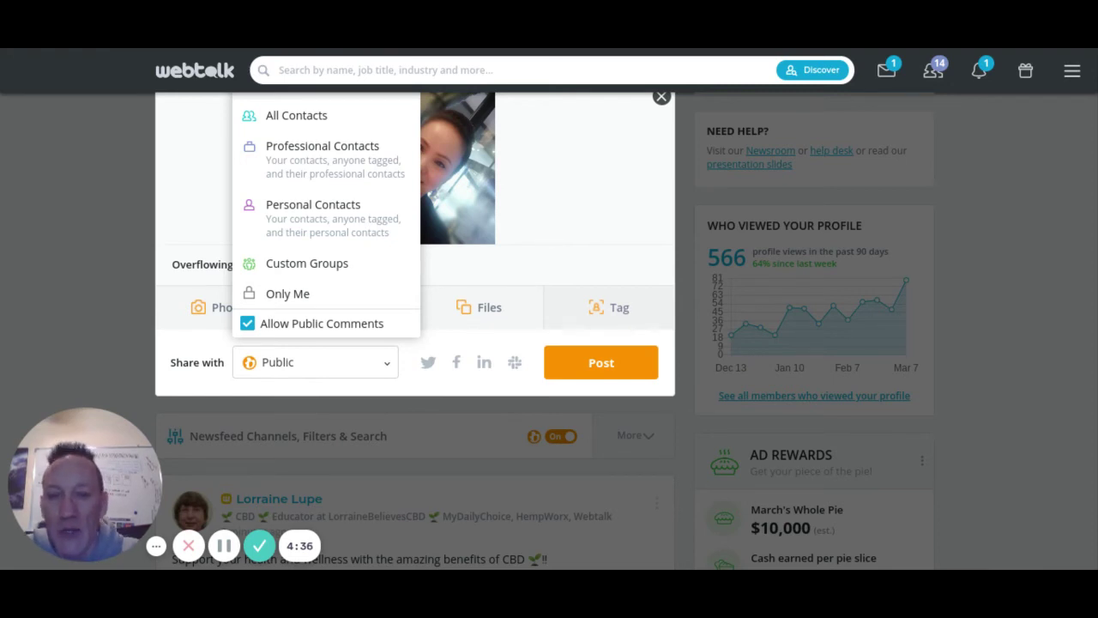
scroll(549, 294, up, 1)
click(555, 289)
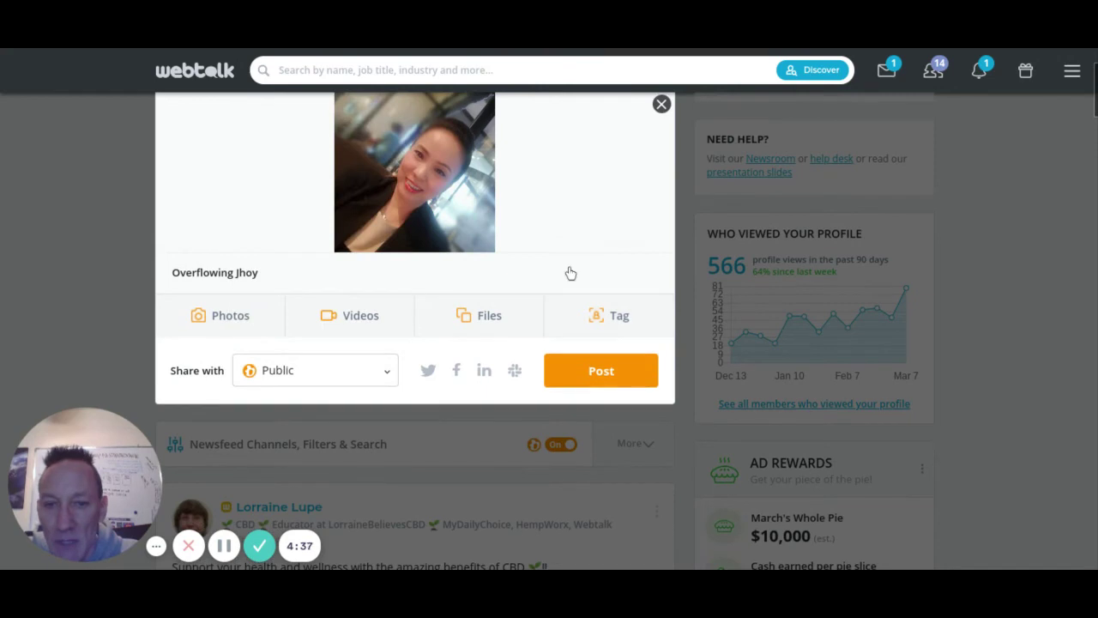
Step: Review the audience choices and the Allow Public Comments setting in the draft post's sharing options
scroll(369, 378, down, 1)
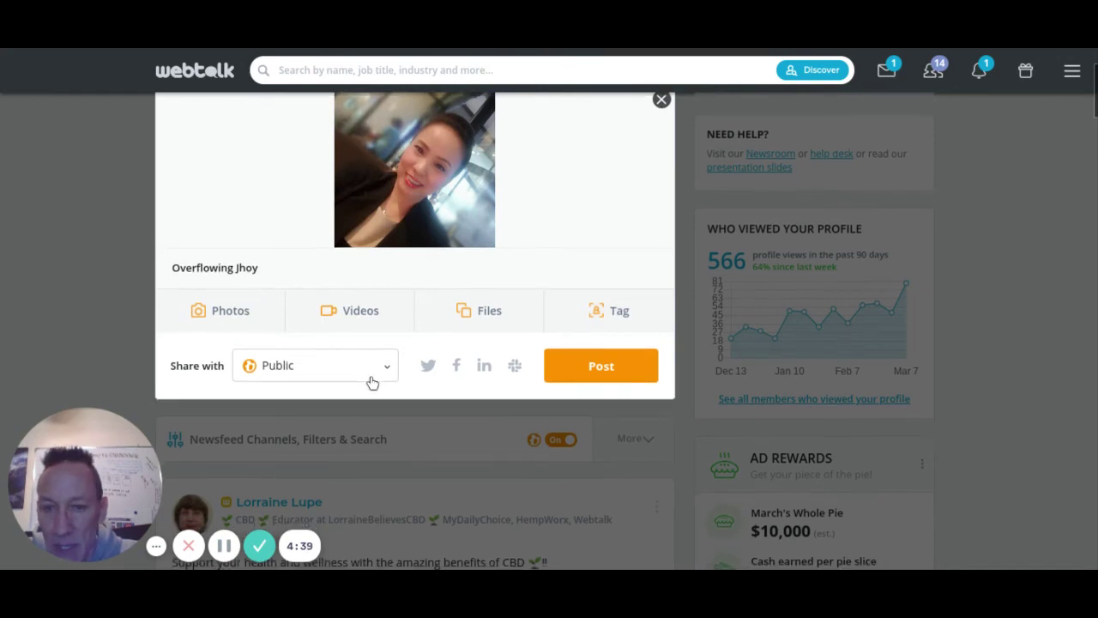
scroll(380, 370, down, 5)
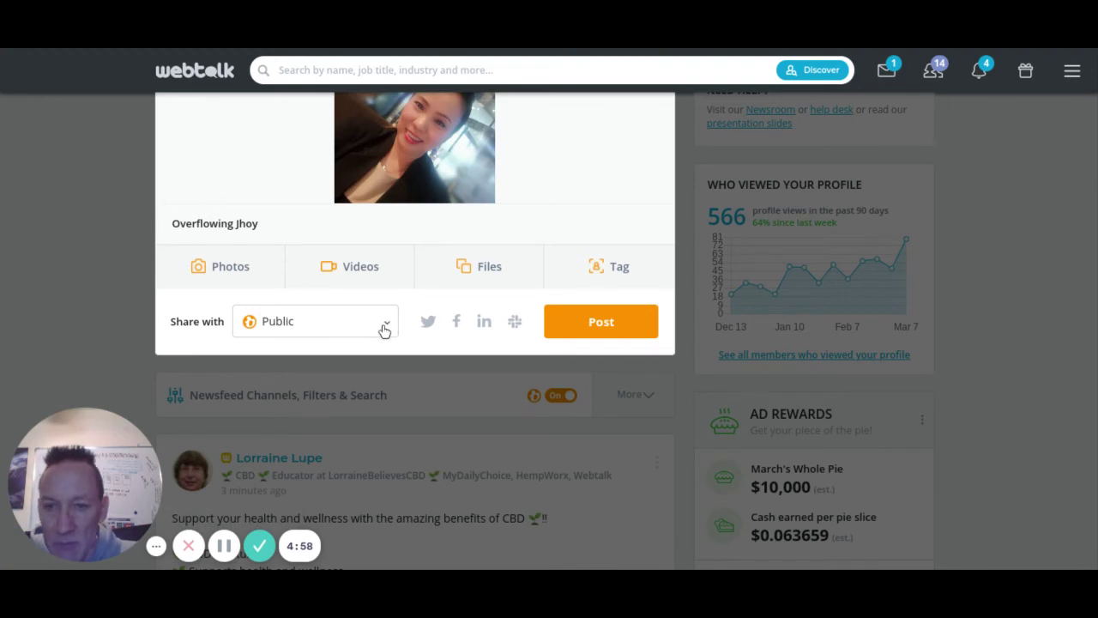
click(383, 327)
click(381, 327)
scroll(383, 330, up, 1)
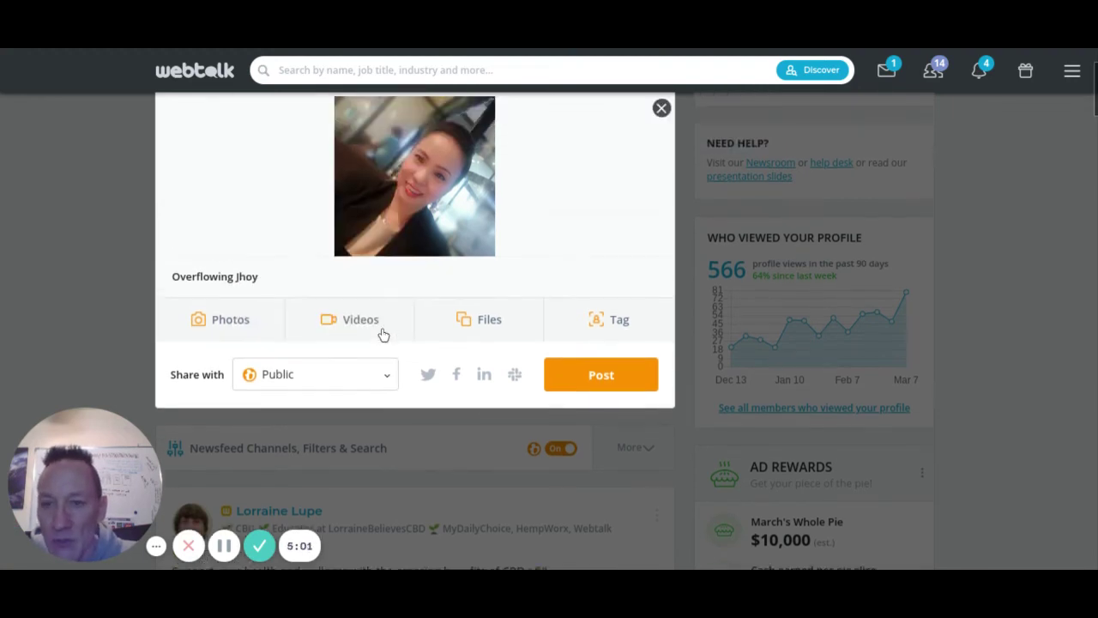
scroll(390, 358, up, 1)
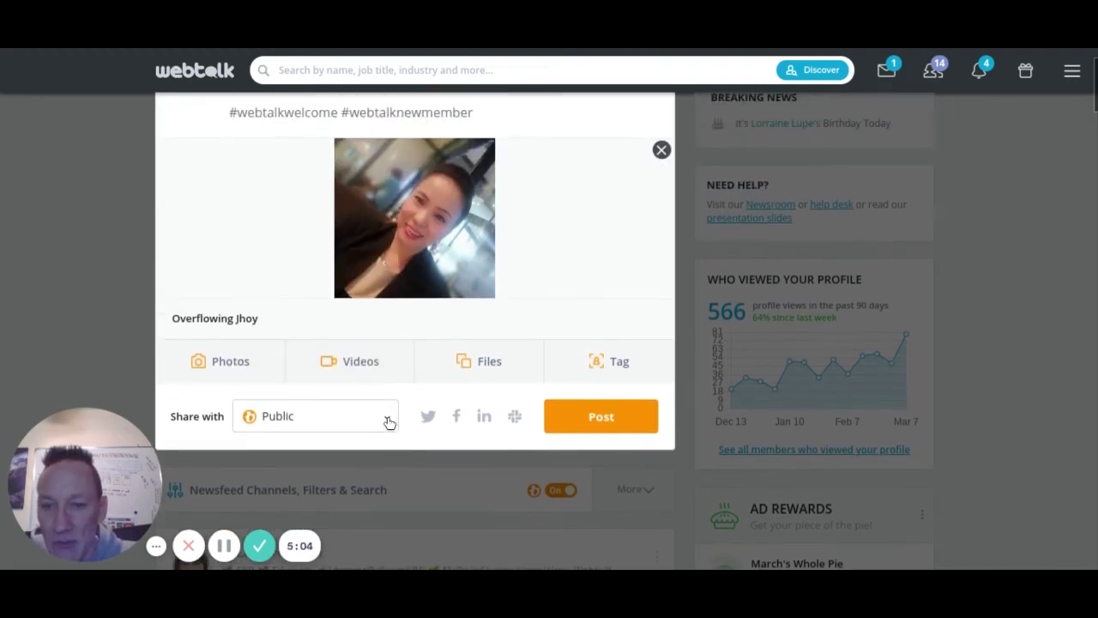
scroll(388, 420, up, 1)
click(386, 421)
click(389, 424)
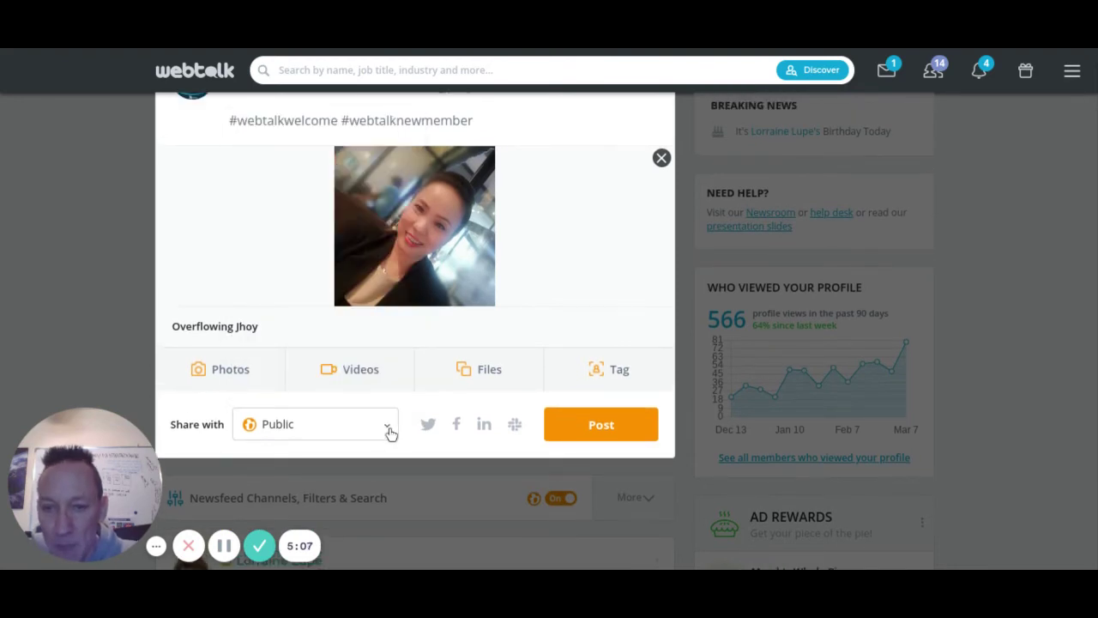
click(387, 429)
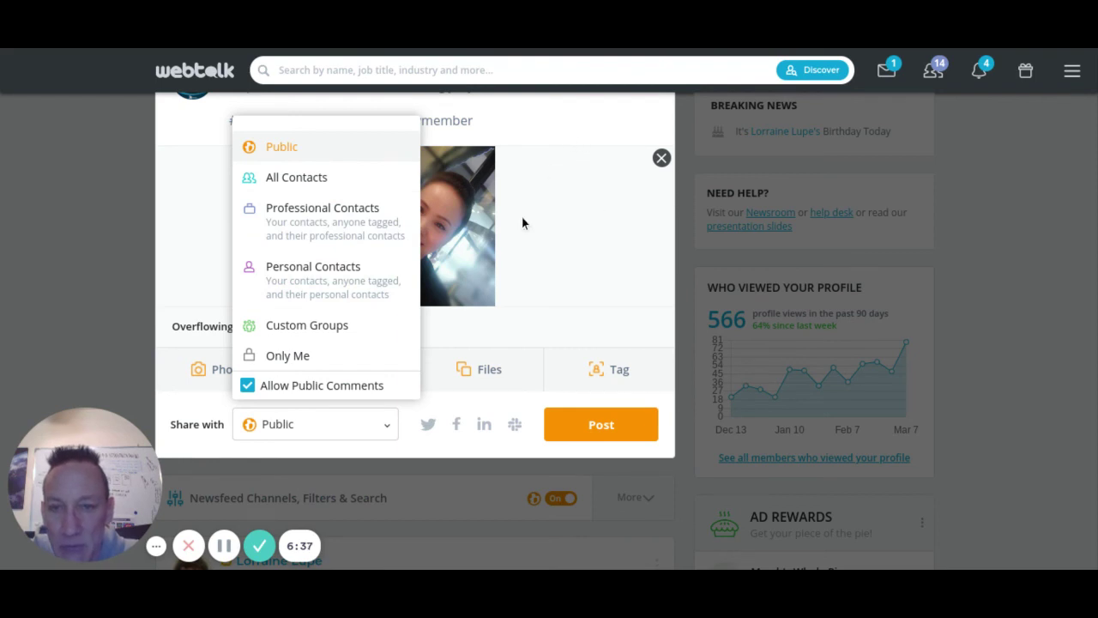
Step: Turn the draft post's Spotlight option on and back off
scroll(523, 224, up, 1)
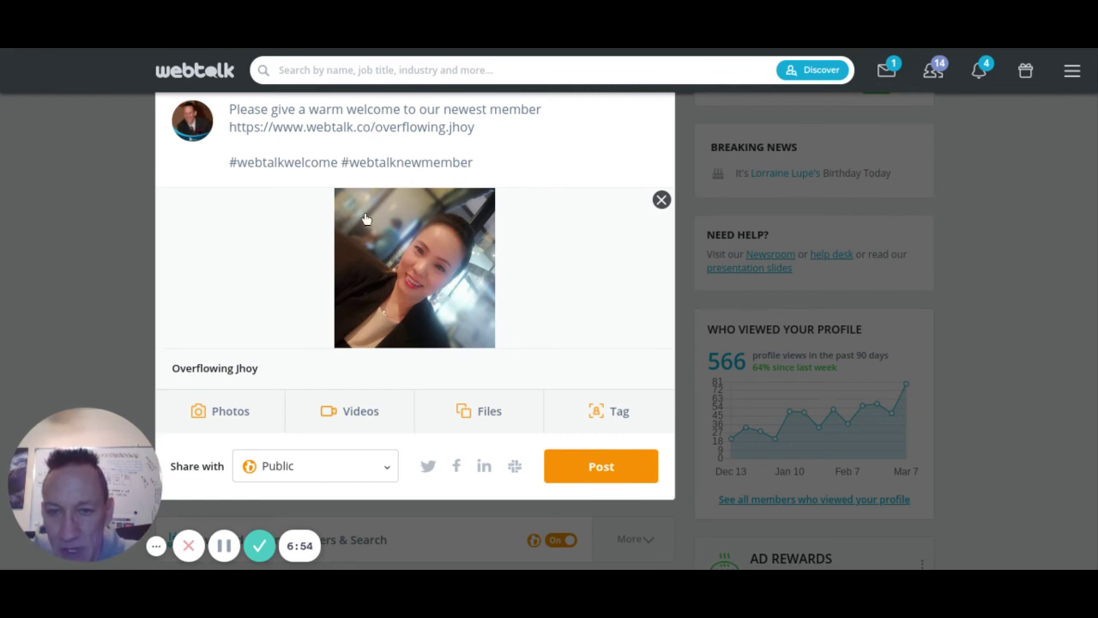
scroll(472, 225, up, 2)
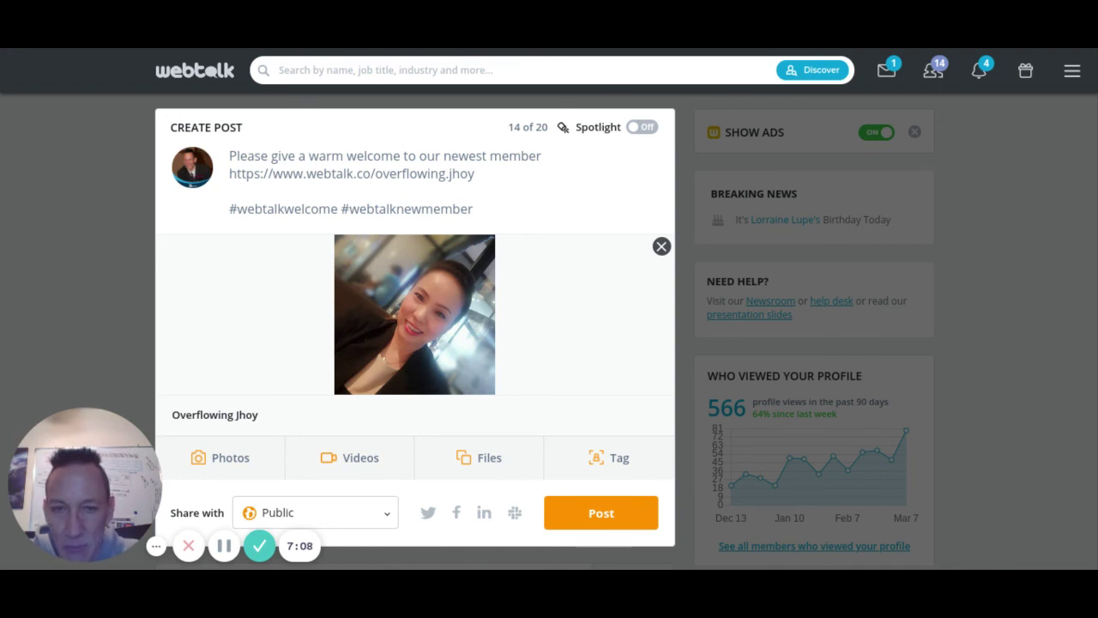
click(646, 129)
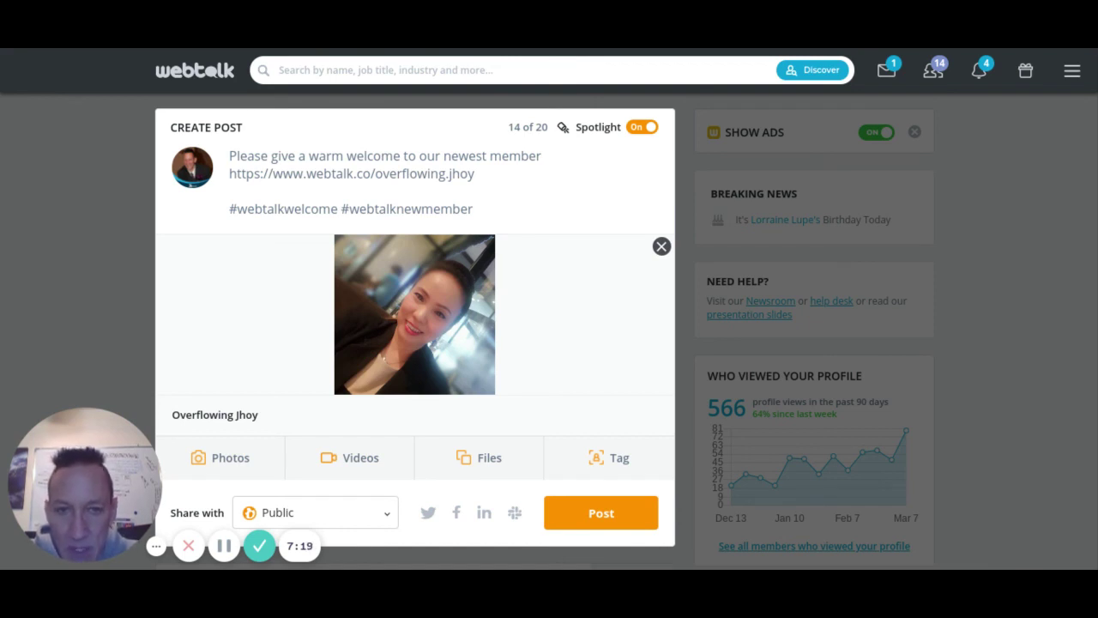
click(634, 134)
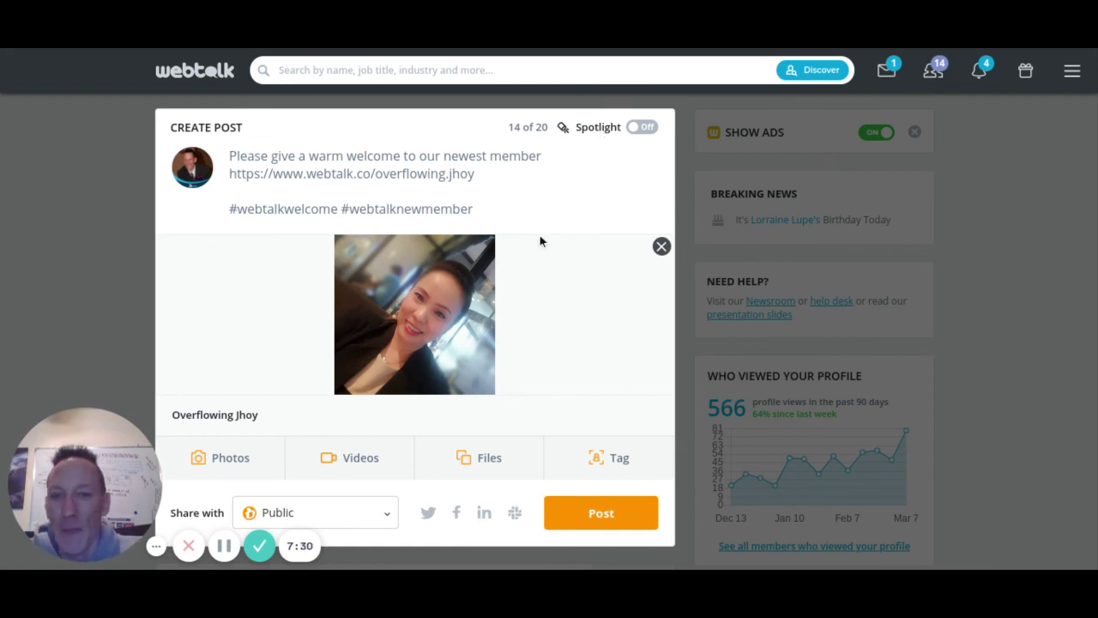
scroll(517, 250, down, 1)
scroll(532, 231, up, 1)
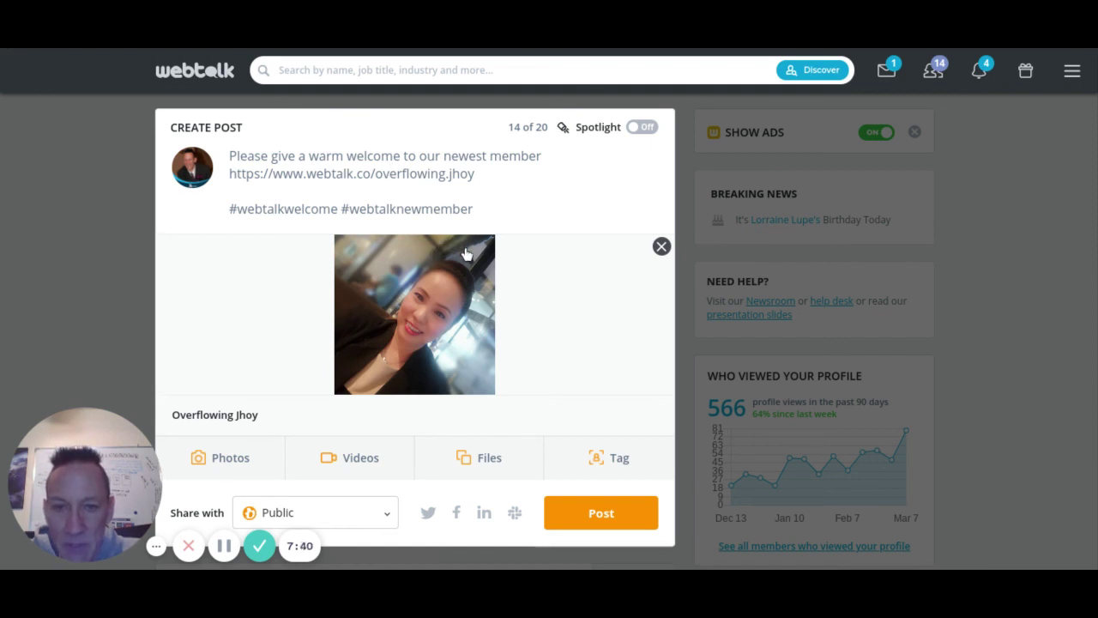
scroll(476, 262, down, 1)
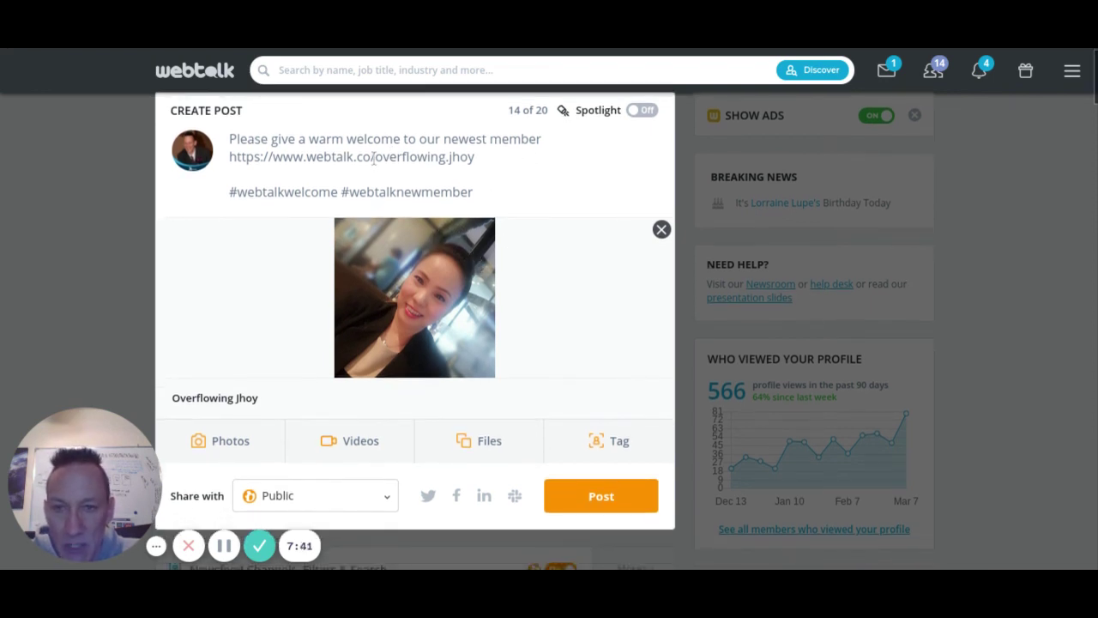